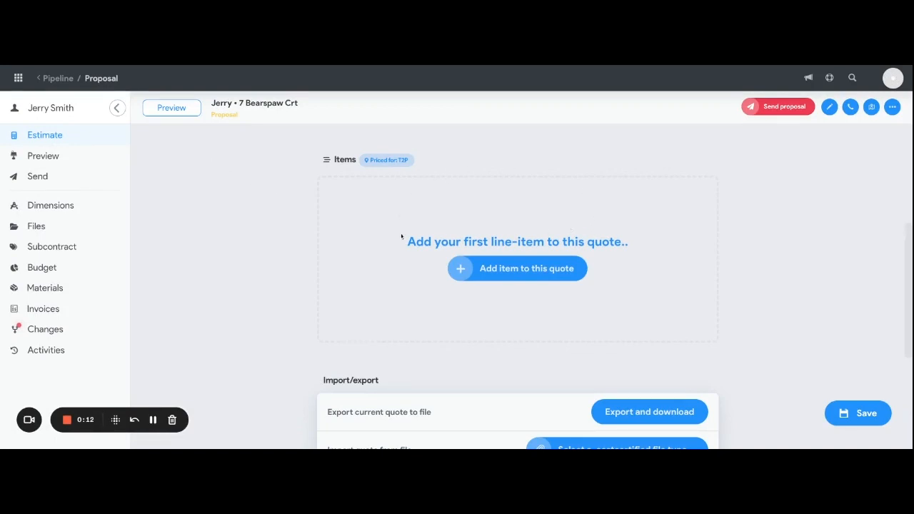
Add a new item named "Single Handle Spring Pull Down Kitchen Faucet" to the quote and assign it to the Kitchen Faucets category.
{"action": "left_click", "coordinate": [522, 272]}
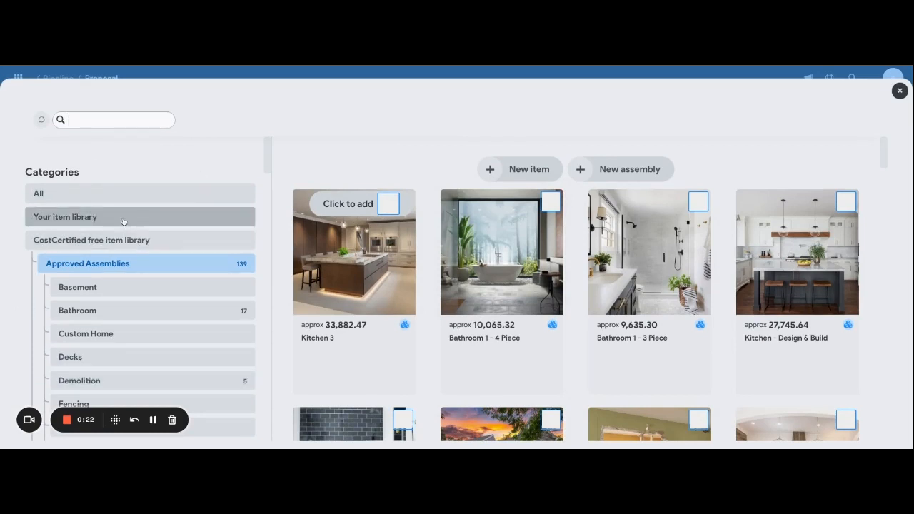
{"action": "left_click", "coordinate": [530, 170]}
{"action": "left_click", "coordinate": [841, 122]}
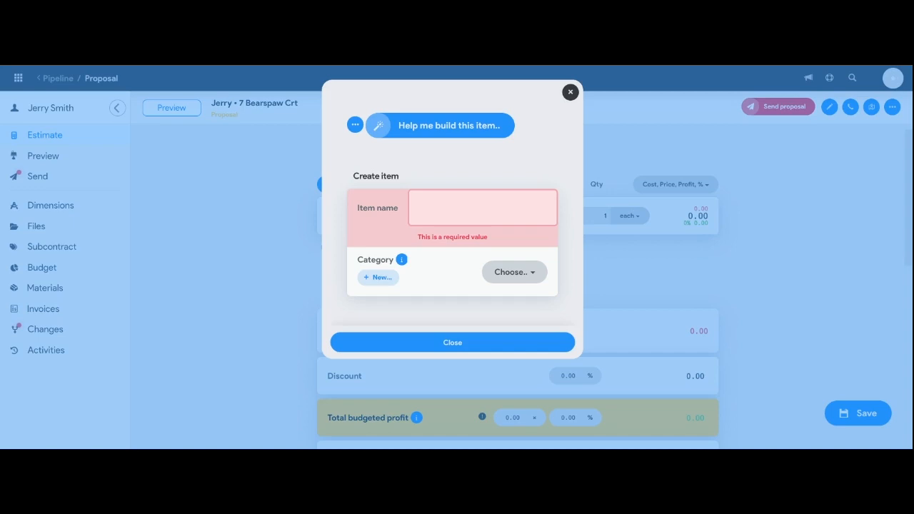
{"action": "left_click", "coordinate": [497, 224]}
{"action": "key", "text": "ctrl+v"}
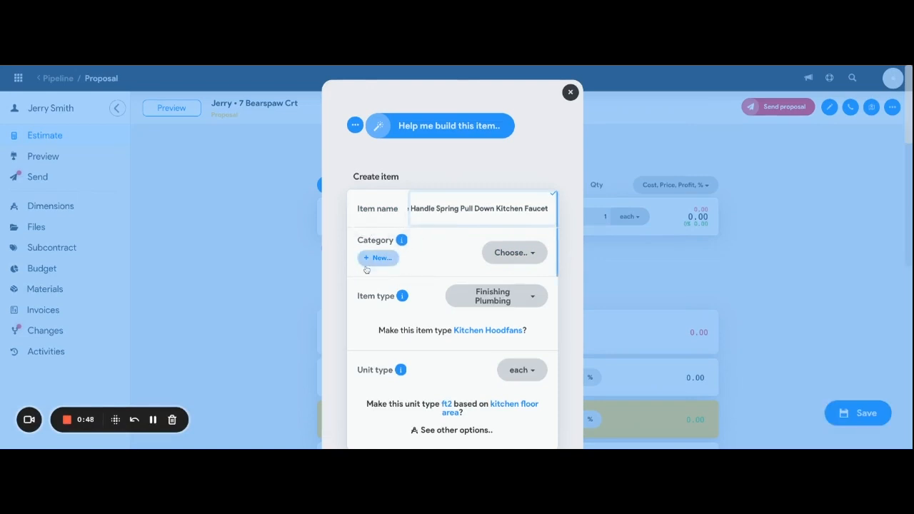
{"action": "left_click", "coordinate": [535, 258]}
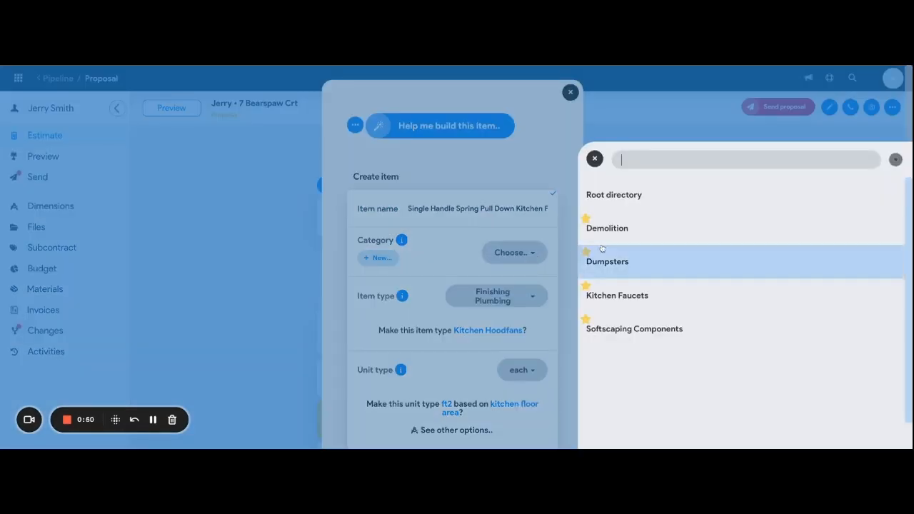
{"action": "left_click", "coordinate": [617, 302]}
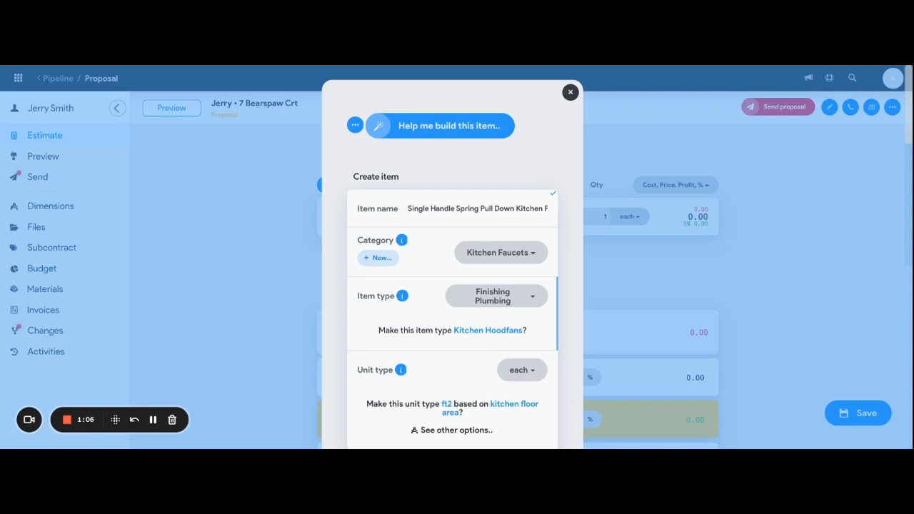
Examine the available item types and unit types for the faucet item without changing either selection.
{"action": "left_click", "coordinate": [539, 304]}
{"action": "scroll", "coordinate": [655, 242], "scroll_direction": "down", "scroll_amount": 2}
{"action": "scroll", "coordinate": [654, 271], "scroll_direction": "up", "scroll_amount": 8}
{"action": "scroll", "coordinate": [653, 276], "scroll_direction": "up", "scroll_amount": 1}
{"action": "left_click", "coordinate": [572, 301]}
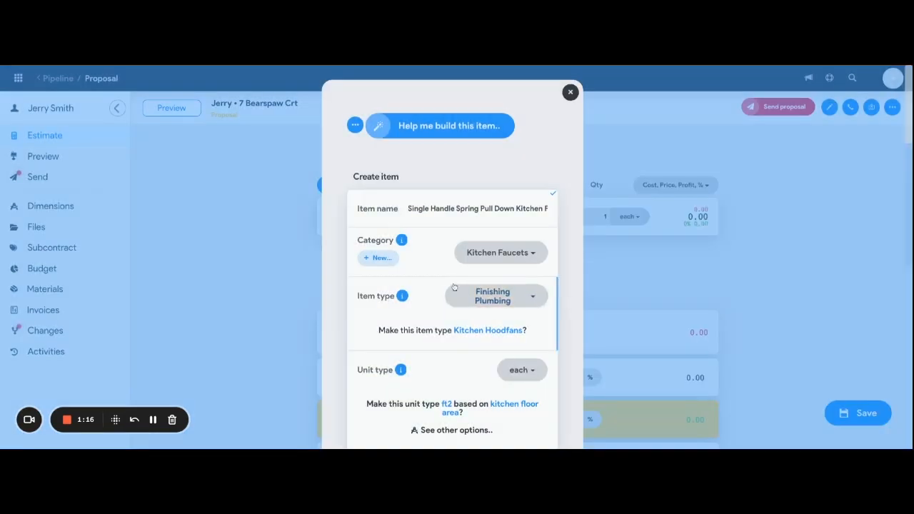
{"action": "scroll", "coordinate": [460, 303], "scroll_direction": "down", "scroll_amount": 1}
{"action": "scroll", "coordinate": [460, 302], "scroll_direction": "down", "scroll_amount": 3}
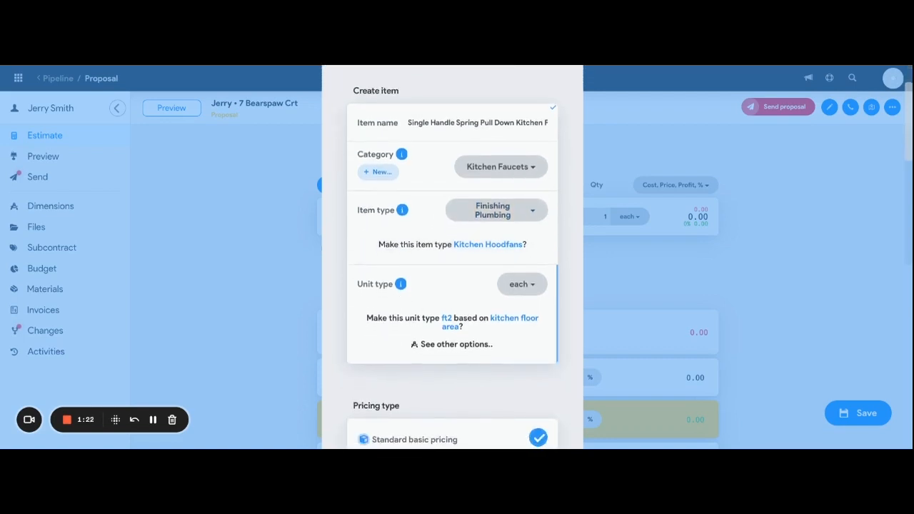
{"action": "left_click", "coordinate": [532, 290]}
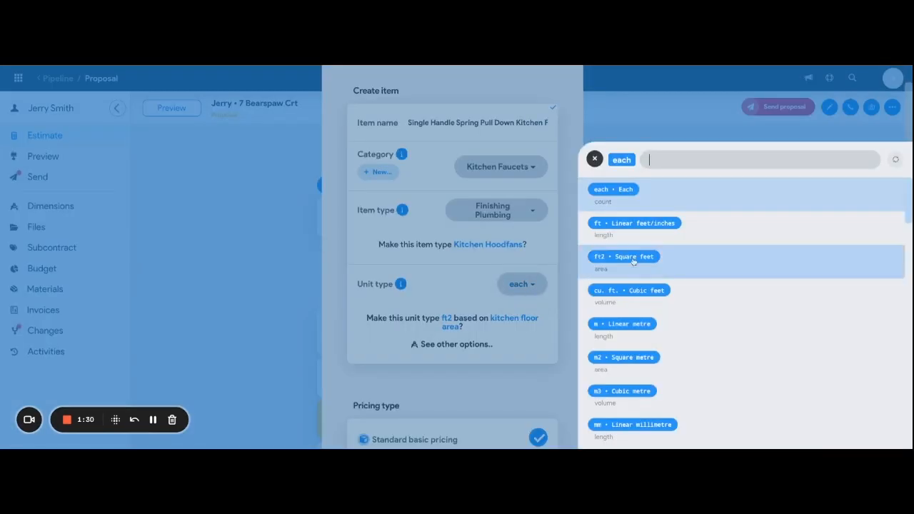
{"action": "scroll", "coordinate": [690, 277], "scroll_direction": "down", "scroll_amount": 5}
{"action": "scroll", "coordinate": [689, 277], "scroll_direction": "up", "scroll_amount": 10}
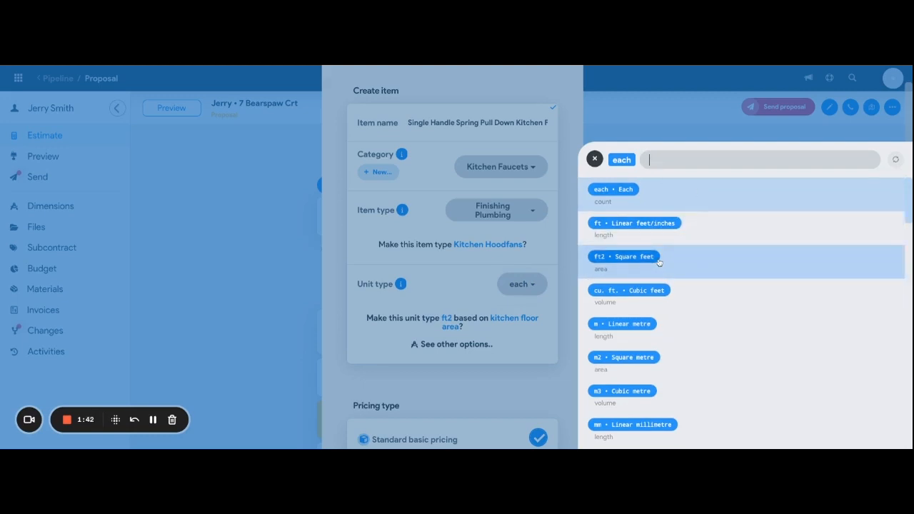
{"action": "left_click", "coordinate": [566, 248]}
{"action": "scroll", "coordinate": [514, 250], "scroll_direction": "down", "scroll_amount": 3}
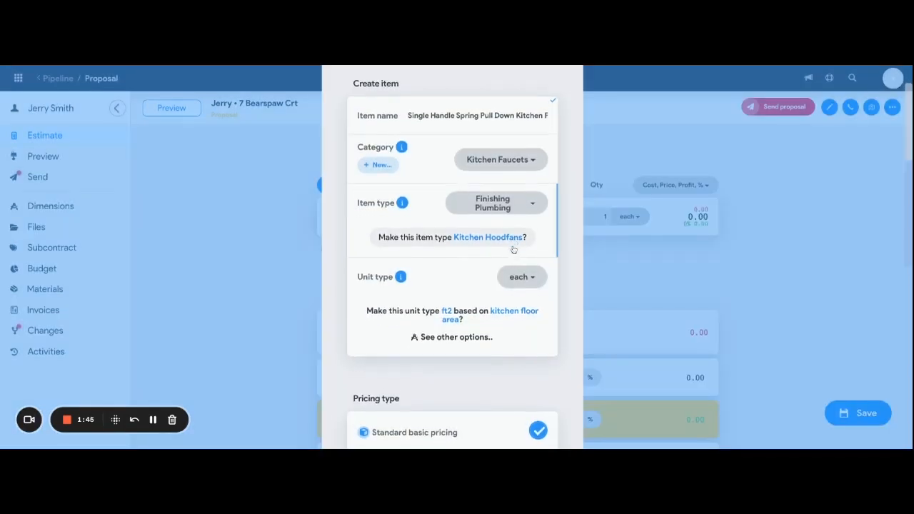
{"action": "scroll", "coordinate": [513, 250], "scroll_direction": "down", "scroll_amount": 3}
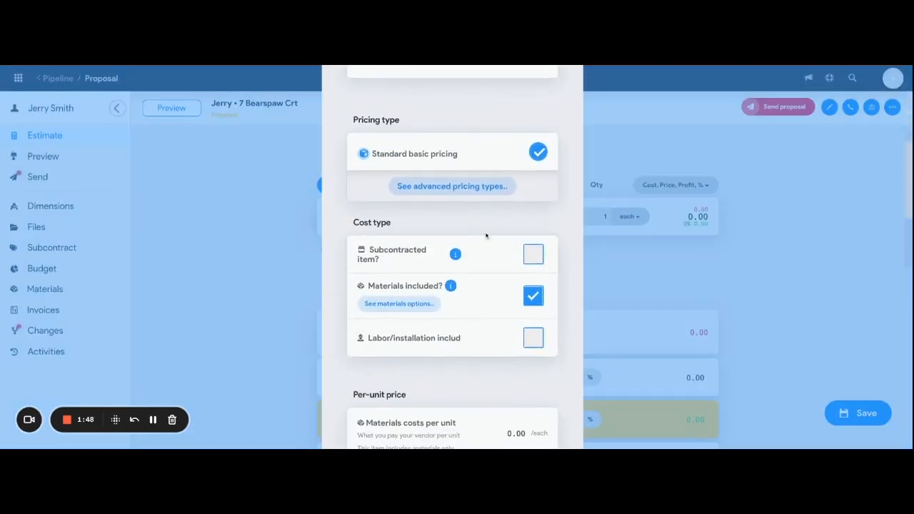
{"action": "left_click", "coordinate": [533, 259]}
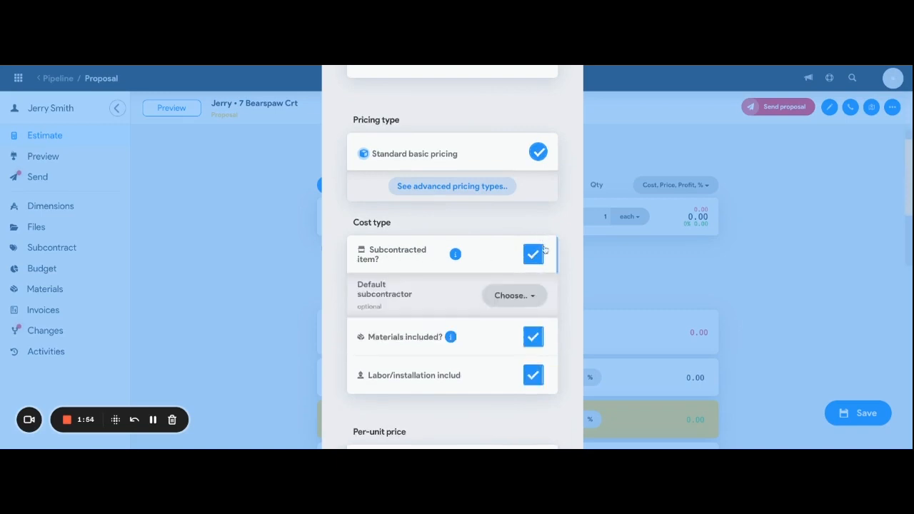
{"action": "left_click", "coordinate": [539, 251]}
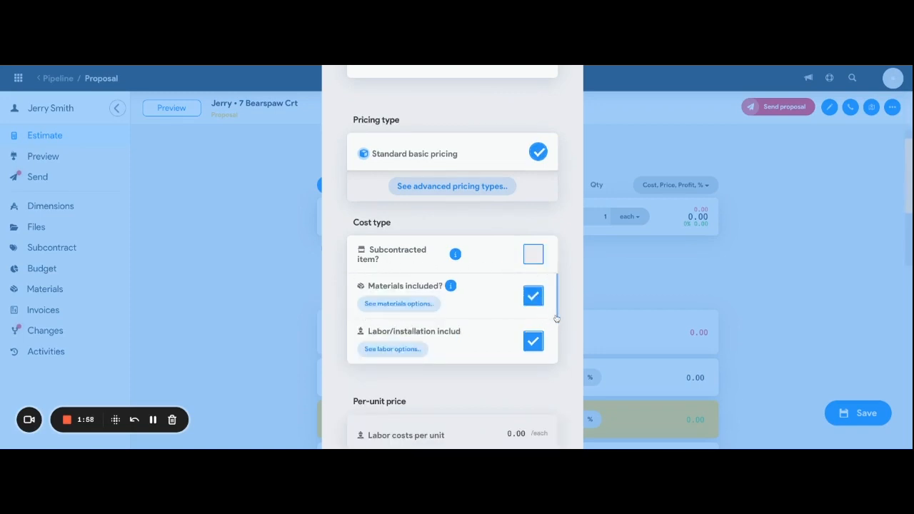
{"action": "left_click", "coordinate": [536, 343]}
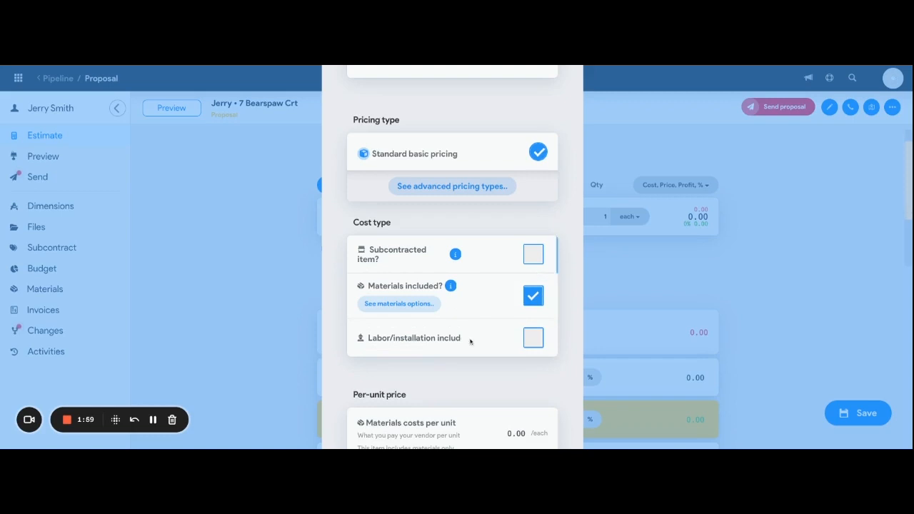
Set the faucet item's materials cost per unit to 309.00.
{"action": "scroll", "coordinate": [514, 316], "scroll_direction": "down", "scroll_amount": 1}
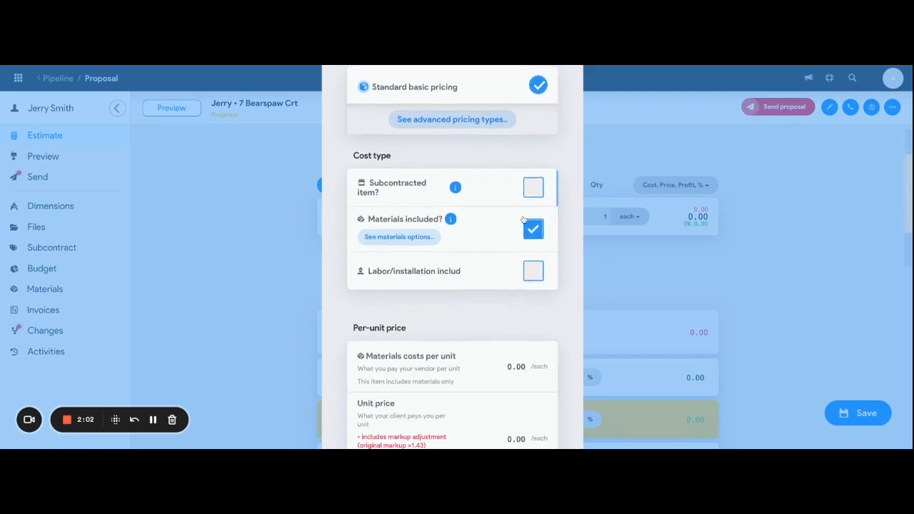
{"action": "left_click", "coordinate": [523, 366]}
{"action": "type", "text": "309.00"}
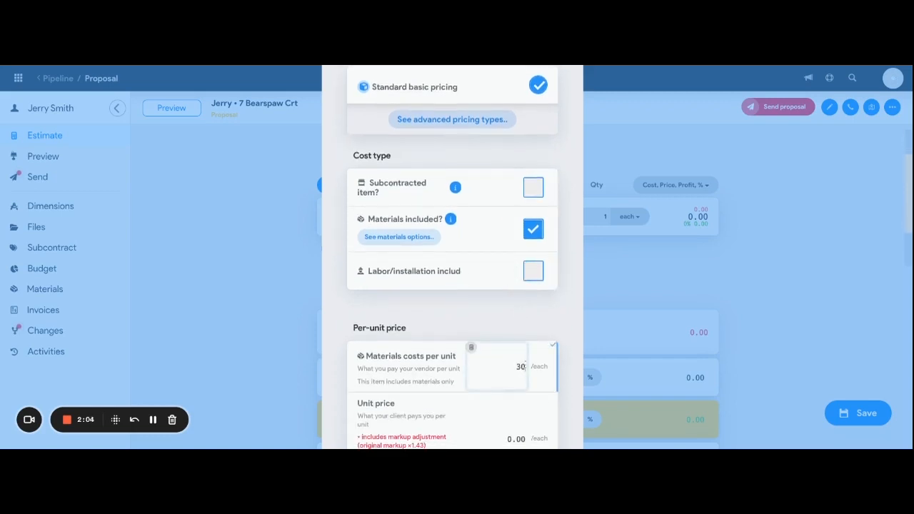
{"action": "left_click", "coordinate": [540, 412]}
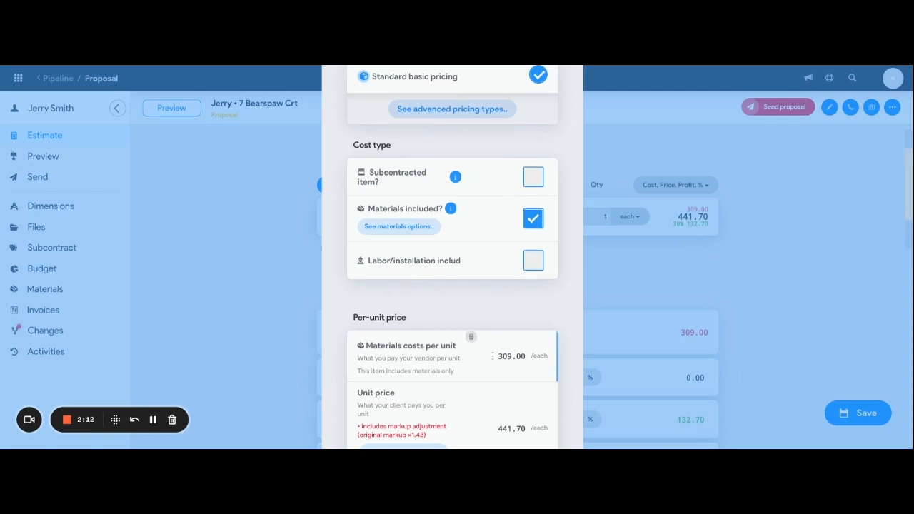
Examine the item's markup, total costs, profit breakdown, and the interactive upgrade, selection and optional-item settings.
{"action": "scroll", "coordinate": [500, 371], "scroll_direction": "down", "scroll_amount": 1}
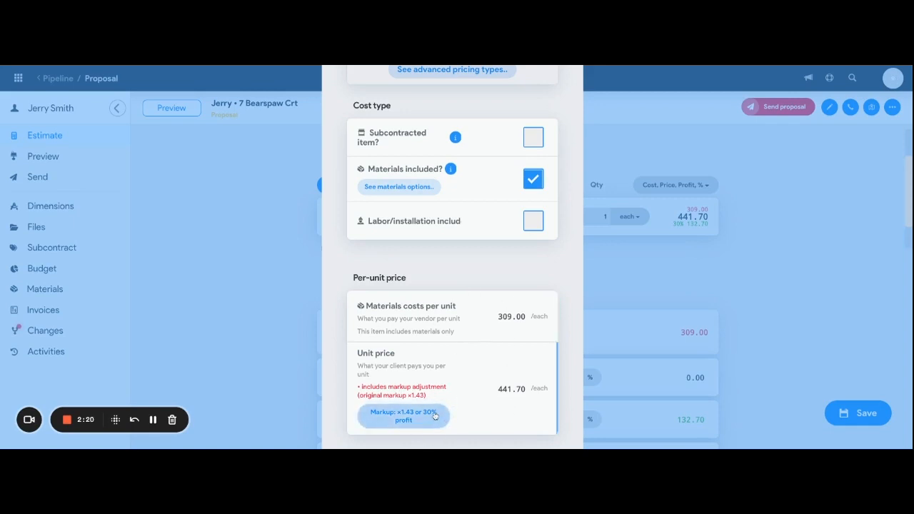
{"action": "scroll", "coordinate": [474, 382], "scroll_direction": "down", "scroll_amount": 3}
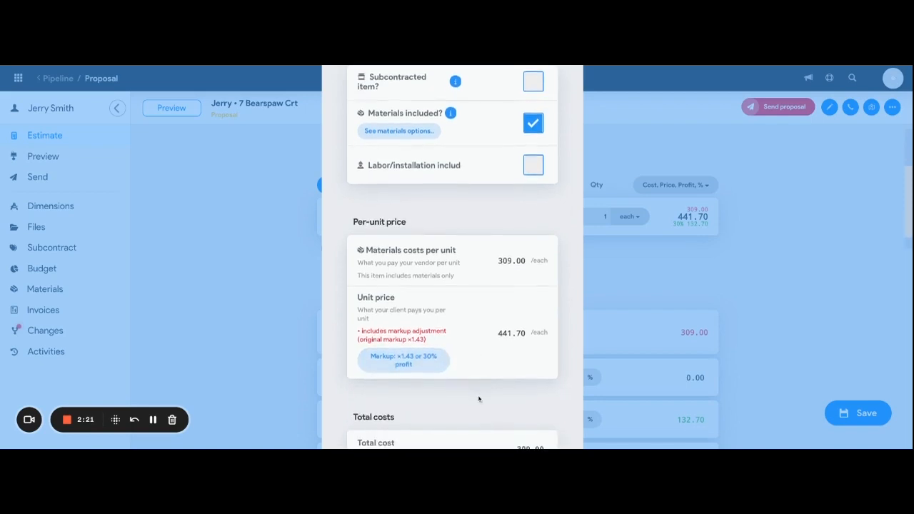
{"action": "scroll", "coordinate": [479, 399], "scroll_direction": "down", "scroll_amount": 3}
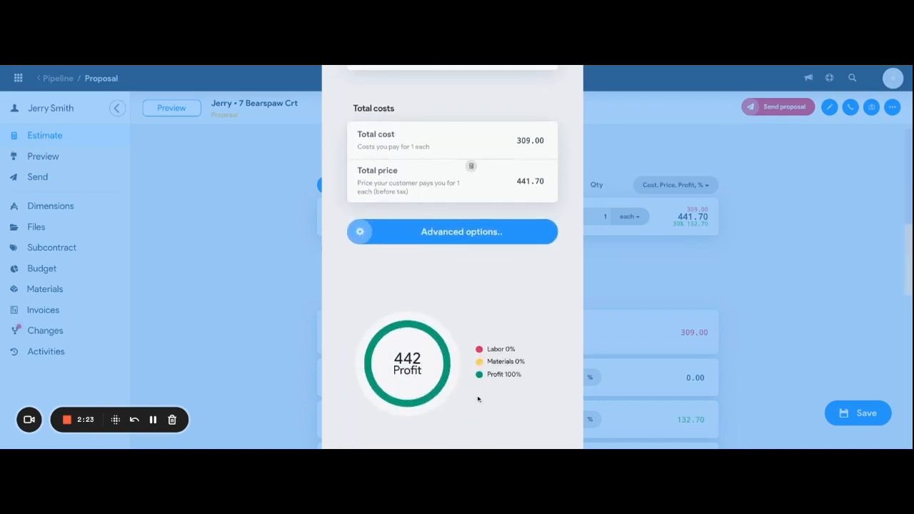
{"action": "scroll", "coordinate": [489, 283], "scroll_direction": "down", "scroll_amount": 4}
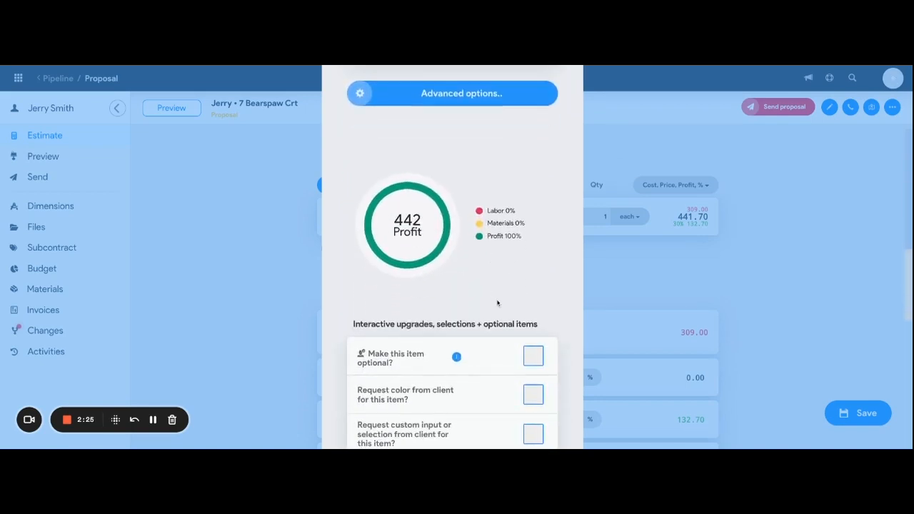
{"action": "scroll", "coordinate": [498, 305], "scroll_direction": "down", "scroll_amount": 2}
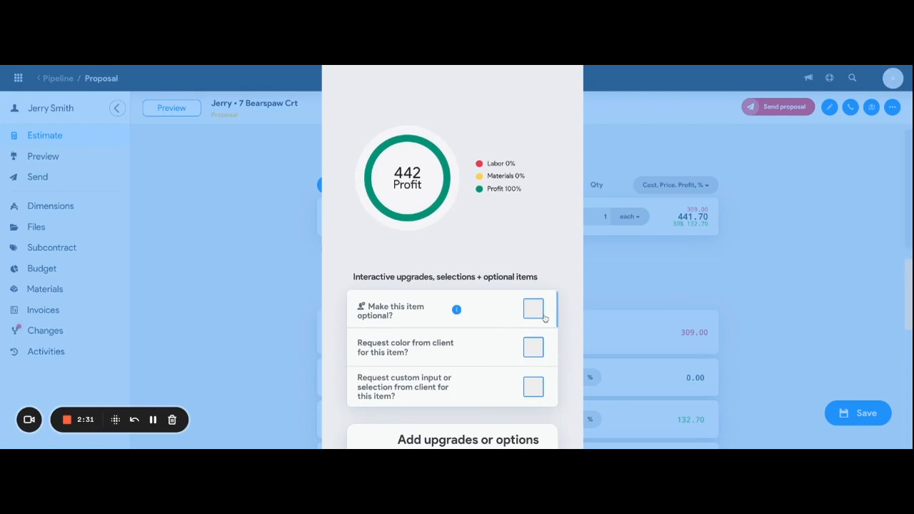
{"action": "scroll", "coordinate": [546, 317], "scroll_direction": "up", "scroll_amount": 3}
{"action": "scroll", "coordinate": [545, 316], "scroll_direction": "down", "scroll_amount": 2}
{"action": "scroll", "coordinate": [545, 316], "scroll_direction": "down", "scroll_amount": 7}
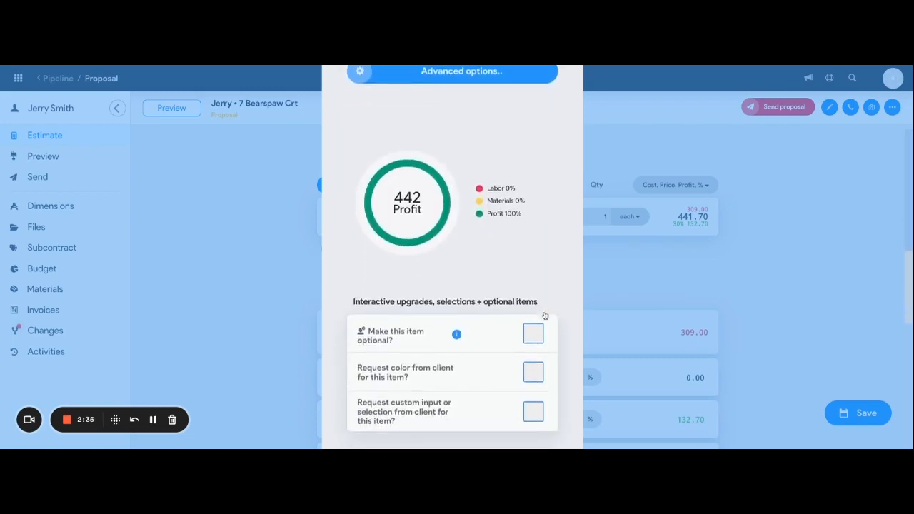
{"action": "scroll", "coordinate": [545, 315], "scroll_direction": "down", "scroll_amount": 5}
{"action": "scroll", "coordinate": [546, 316], "scroll_direction": "up", "scroll_amount": 1}
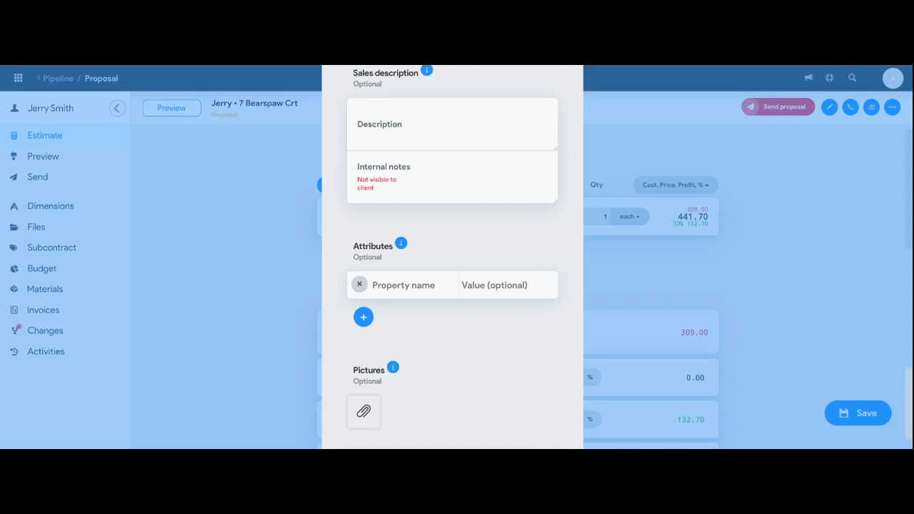
Enter the sales description "The transitional styling of the Essie collection offers delicate curves that make any kitchen feel like home. In Matte Black".
{"action": "left_click", "coordinate": [429, 123]}
{"action": "type", "text": "The transitional styling of the Essie collection offers delicate curves that make any kitchen feel like home."}
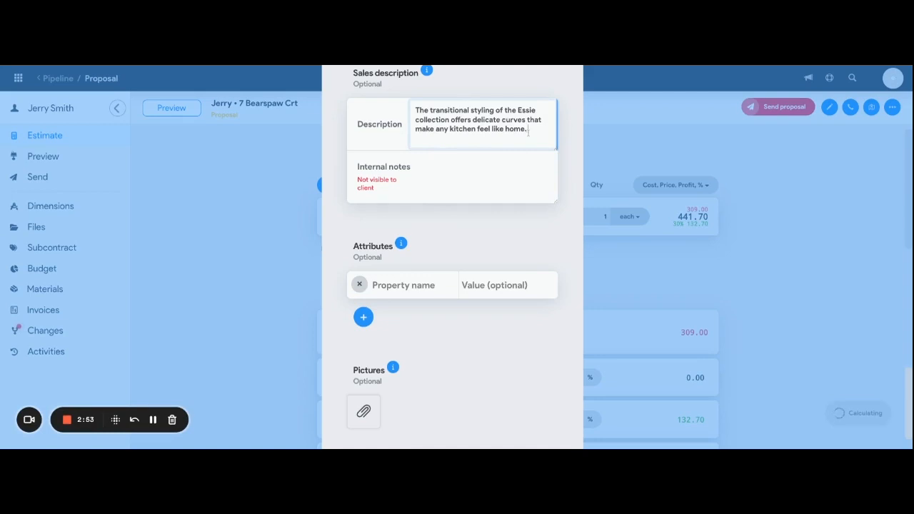
{"action": "type", "text": "In Matte"}
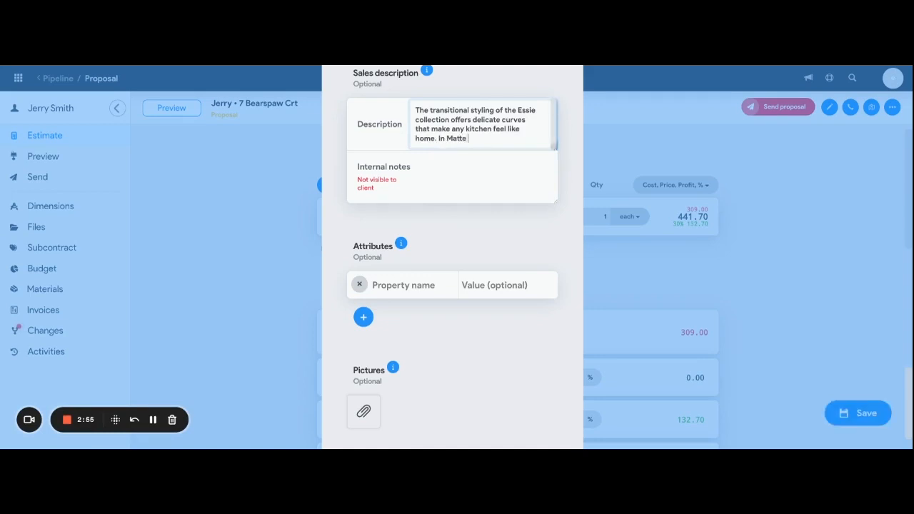
{"action": "type", "text": " Ba"}
{"action": "type", "text": "lack"}
{"action": "left_click", "coordinate": [476, 170]}
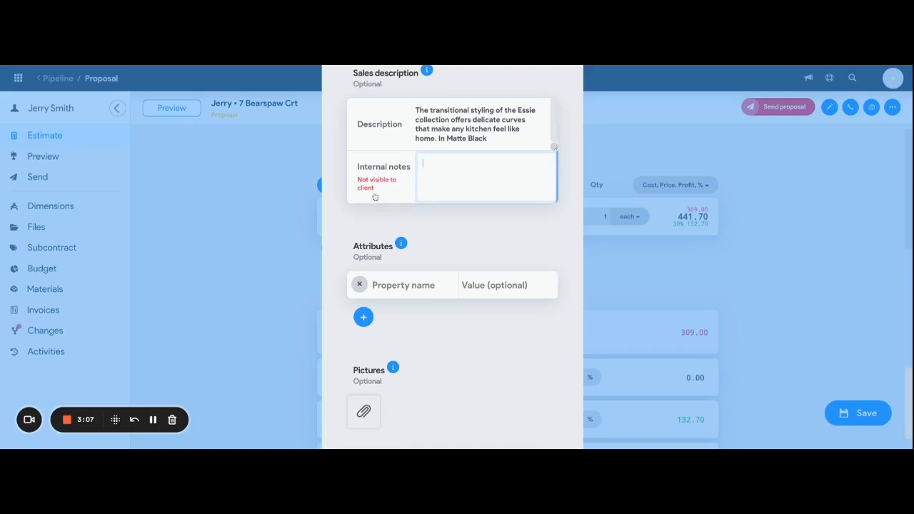
Add two attributes to the item, one beginning "Power Clean spray" and another beginning "Sprayer retracts" and ending "operates smoothly.".
{"action": "scroll", "coordinate": [424, 255], "scroll_direction": "down", "scroll_amount": 1}
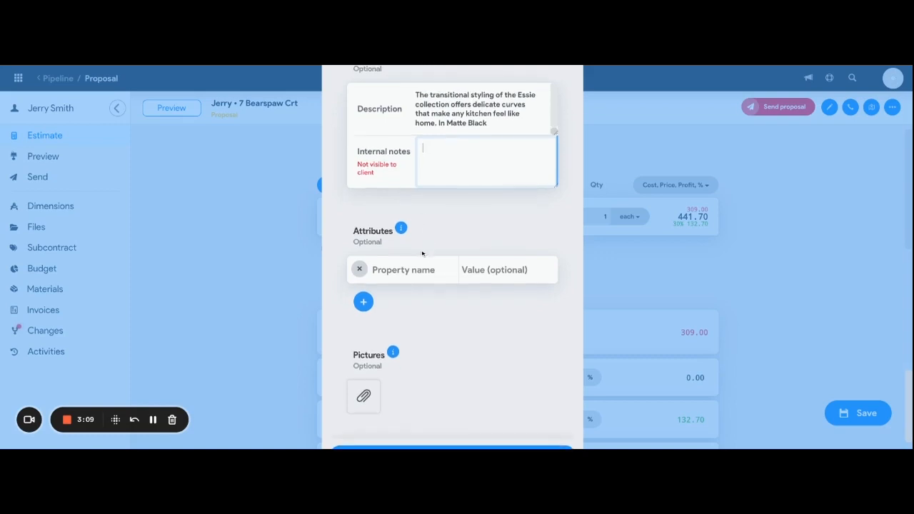
{"action": "left_click", "coordinate": [391, 66]}
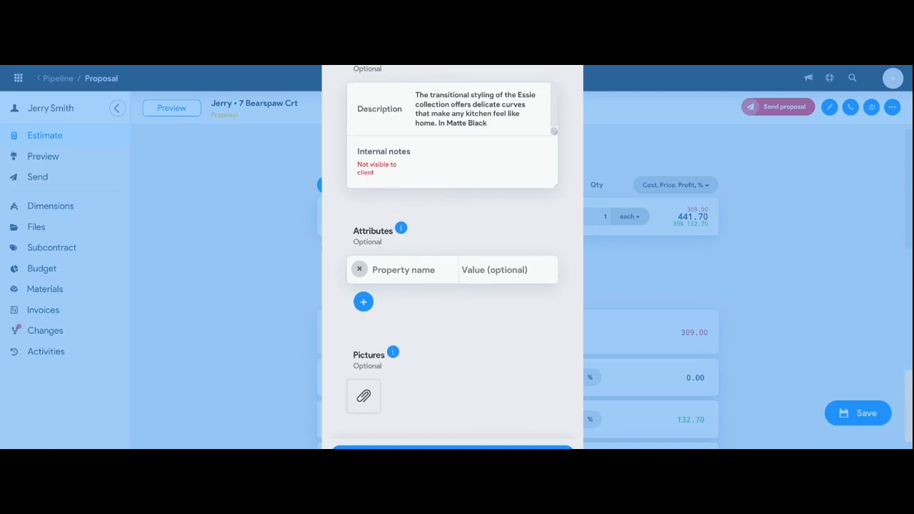
{"action": "left_click", "coordinate": [381, 270]}
{"action": "key", "text": "ctrl+v"}
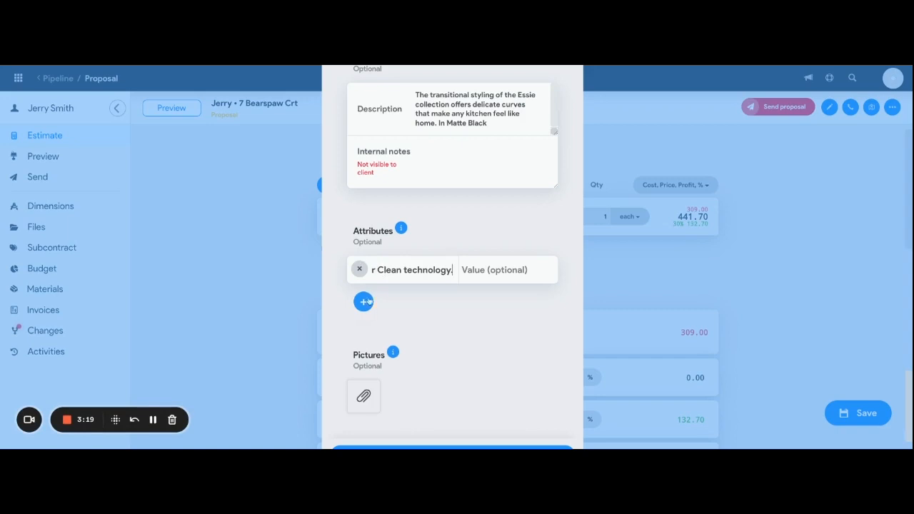
{"action": "left_click", "coordinate": [363, 302]}
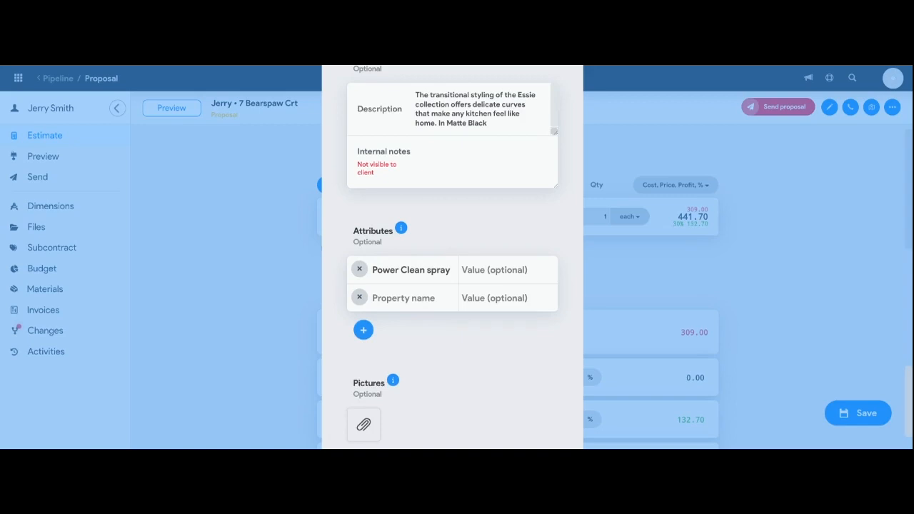
{"action": "type", "text": "operates smoothly."}
Attach the first images.jpeg from the CostCertified Training files as the item's picture.
{"action": "scroll", "coordinate": [390, 357], "scroll_direction": "down", "scroll_amount": 2}
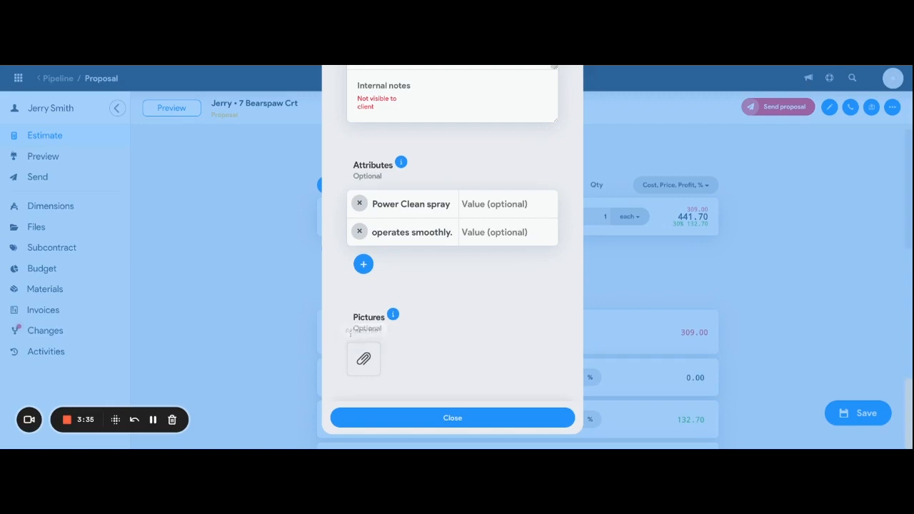
{"action": "left_click", "coordinate": [365, 363]}
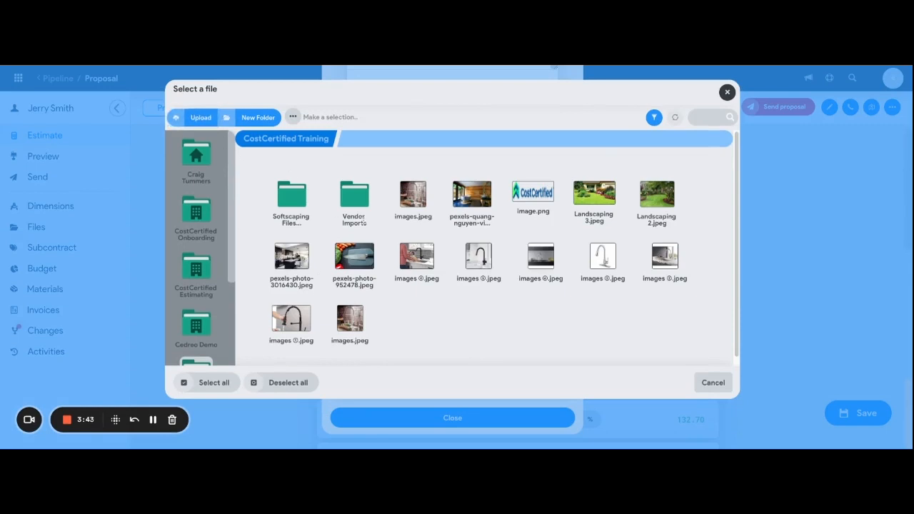
{"action": "left_click", "coordinate": [421, 198]}
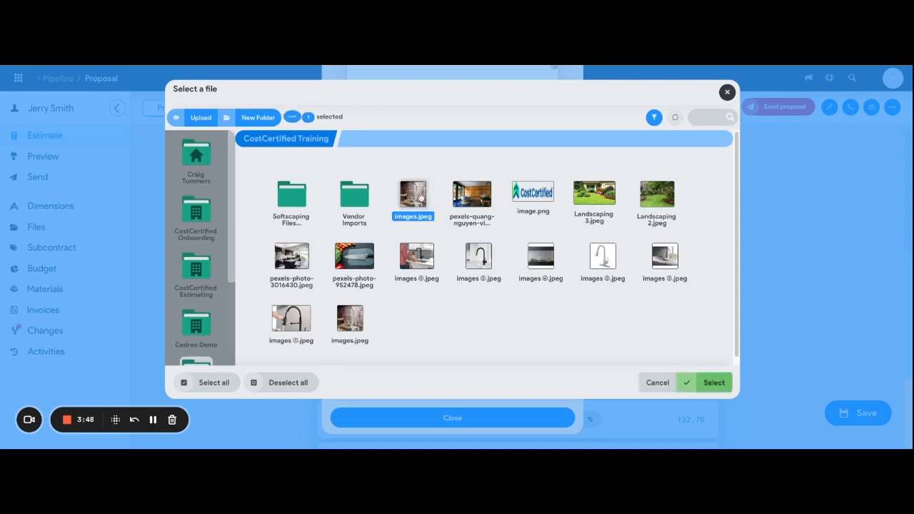
{"action": "left_click", "coordinate": [720, 384]}
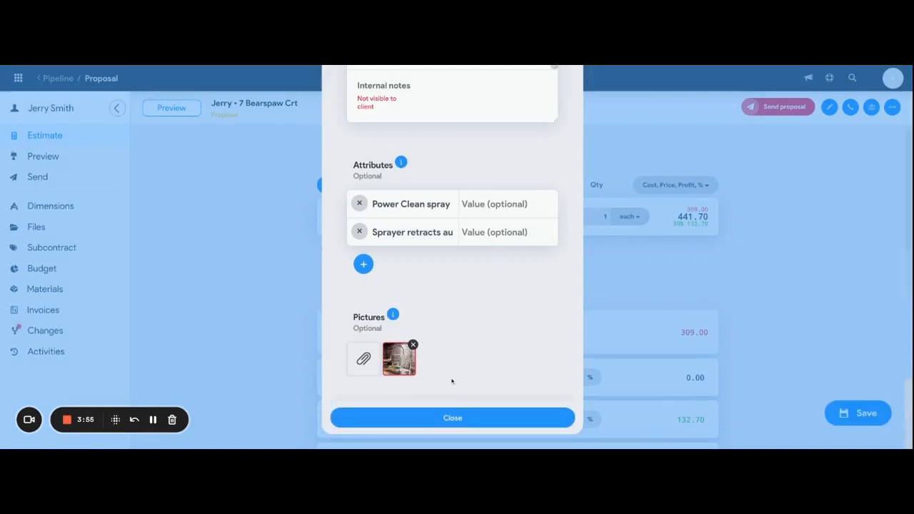
Close the faucet item's details and review its title, sales description, attributes, picture and price in the proposal preview.
{"action": "mouse_move", "coordinate": [399, 359]}
{"action": "left_click", "coordinate": [459, 418]}
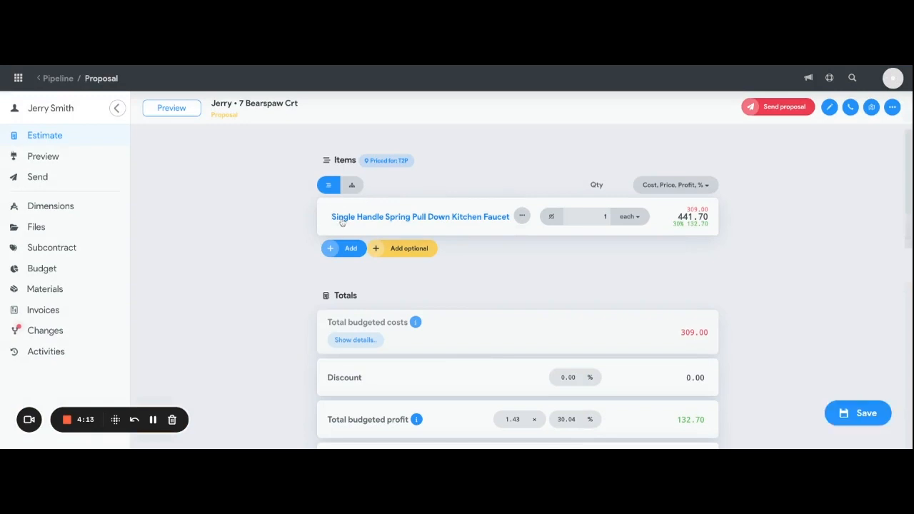
{"action": "left_click", "coordinate": [173, 109]}
{"action": "scroll", "coordinate": [510, 277], "scroll_direction": "down", "scroll_amount": 3}
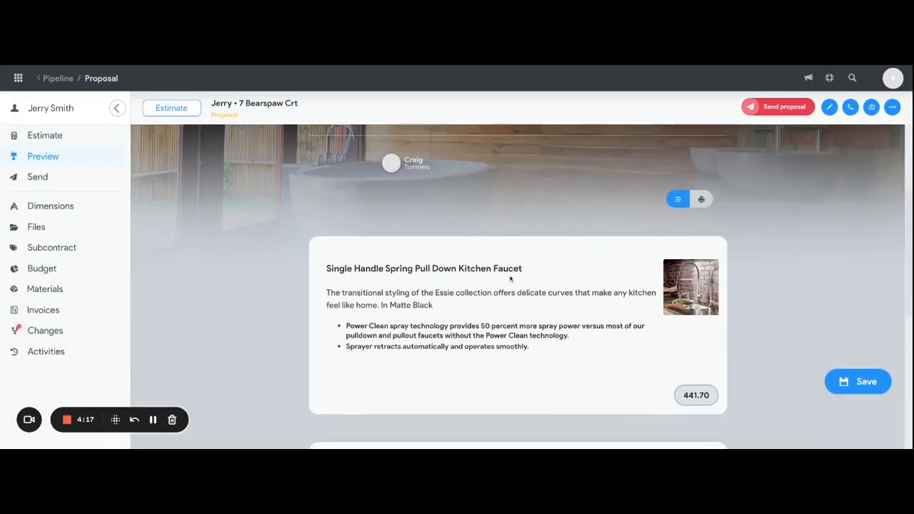
{"action": "triple_click", "coordinate": [325, 246]}
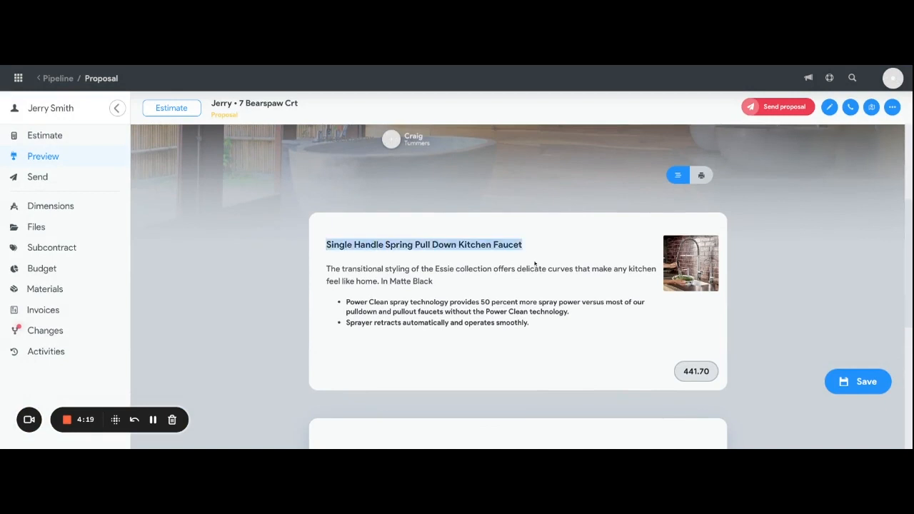
{"action": "triple_click", "coordinate": [327, 269]}
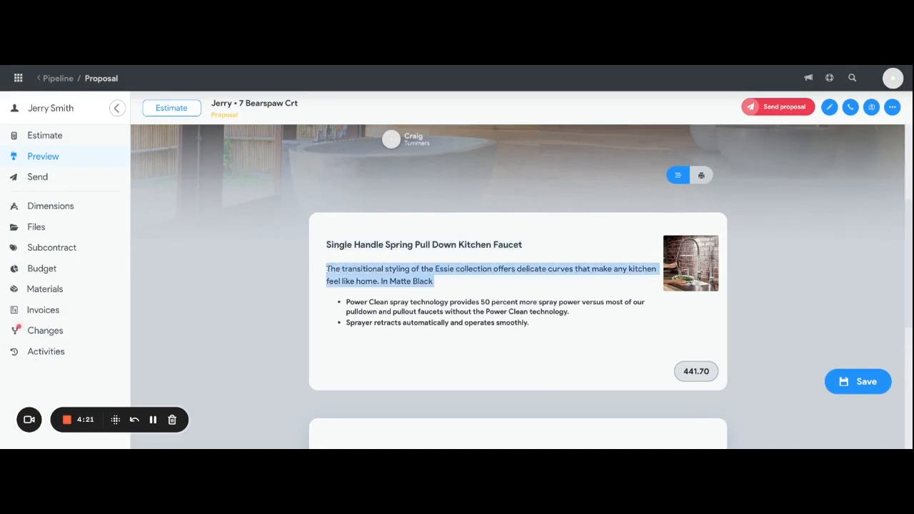
{"action": "left_click_drag", "start_coordinate": [346, 303], "coordinate": [551, 332]}
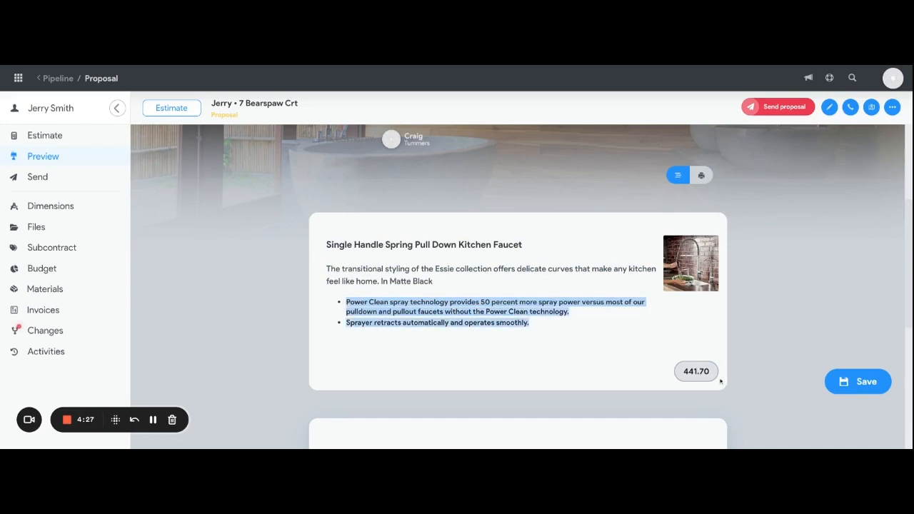
{"action": "left_click", "coordinate": [757, 305]}
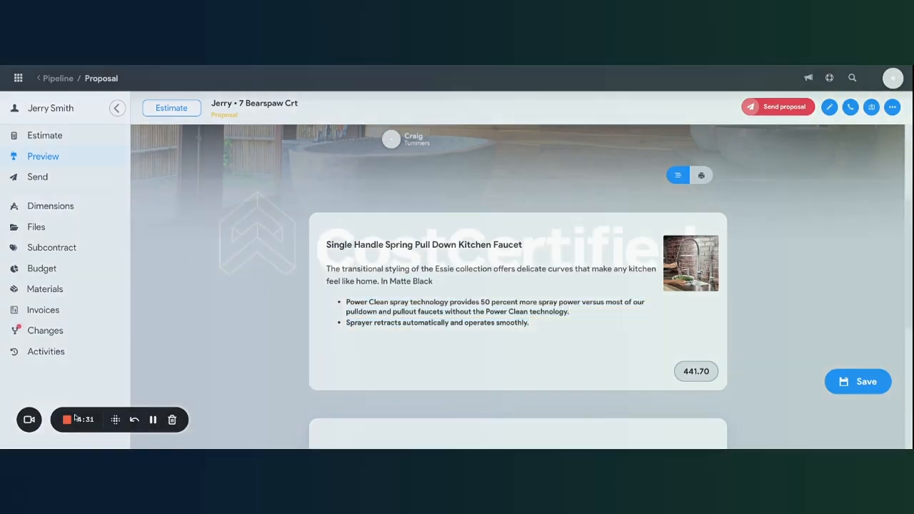